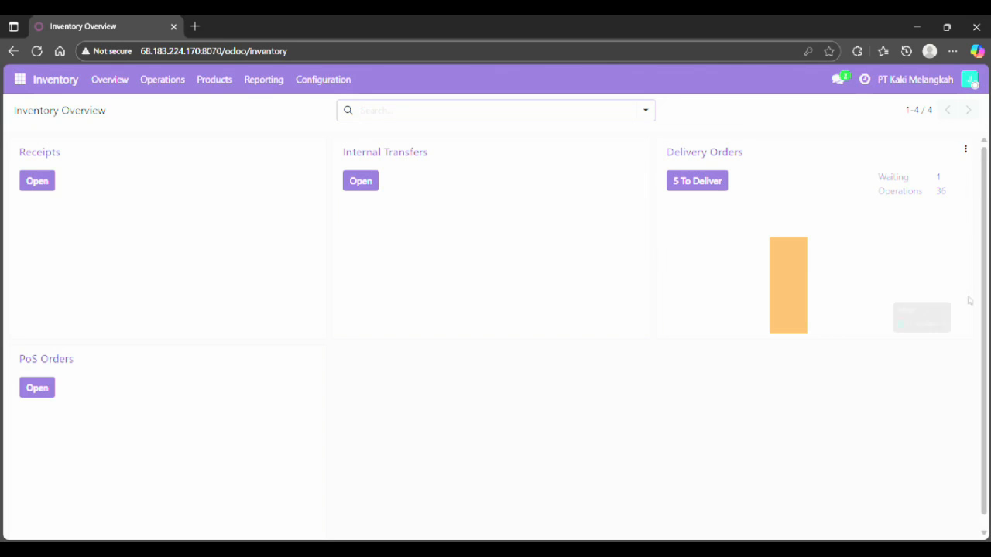
scroll(967, 366, "down", 2)
scroll(965, 367, "up", 2)
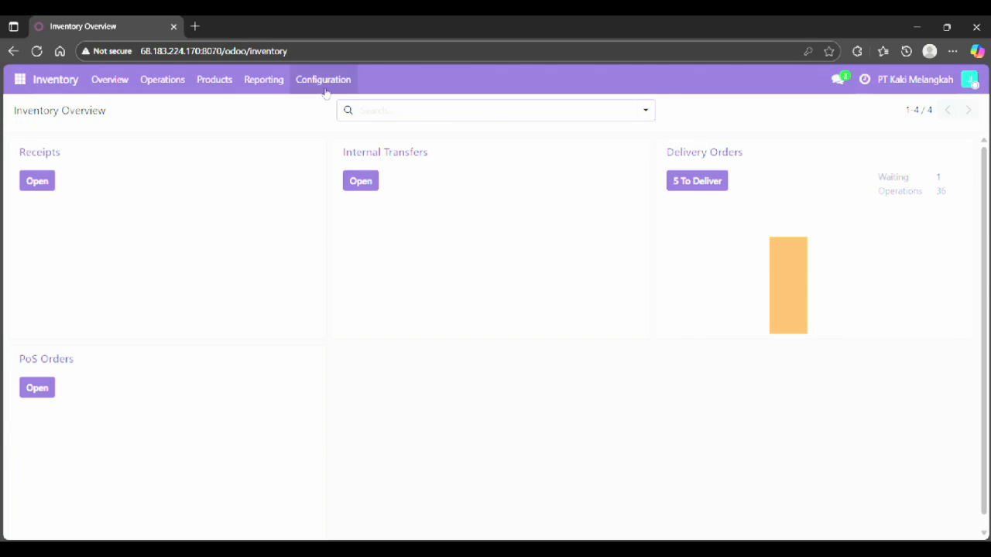
Open the Adidas Ultraboost product from the Inventory products list.
left_click(214, 81)
mouse_move(252, 85)
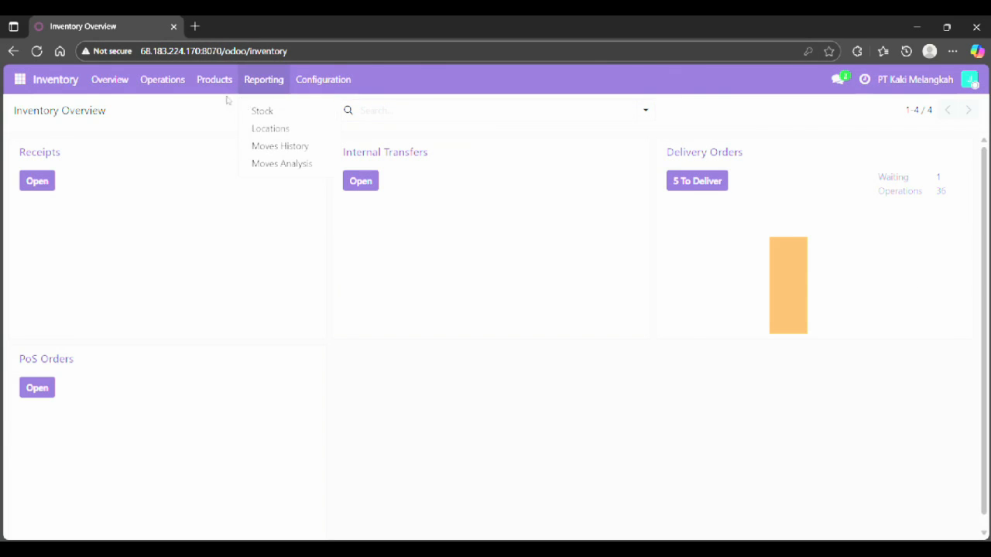
mouse_move(221, 83)
left_click(244, 116)
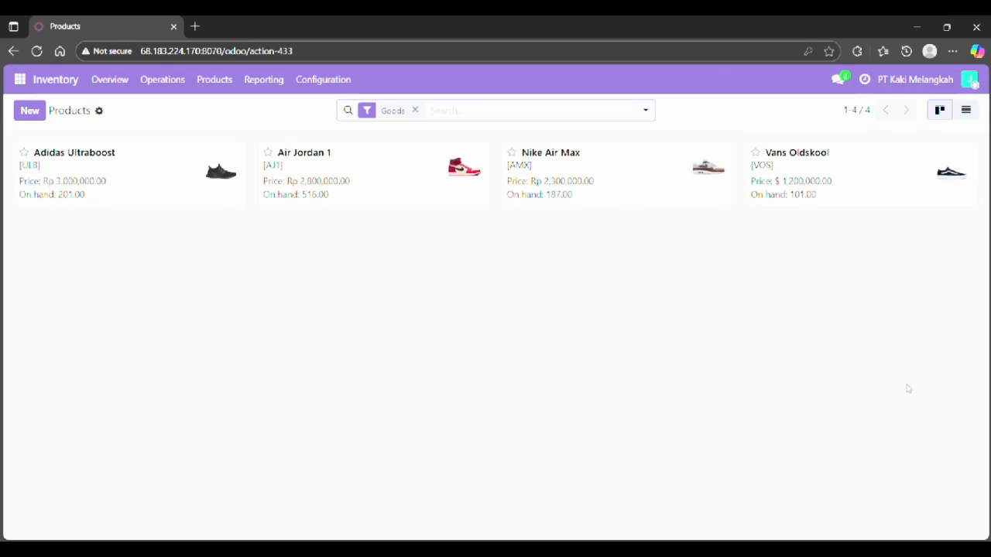
left_click(139, 179)
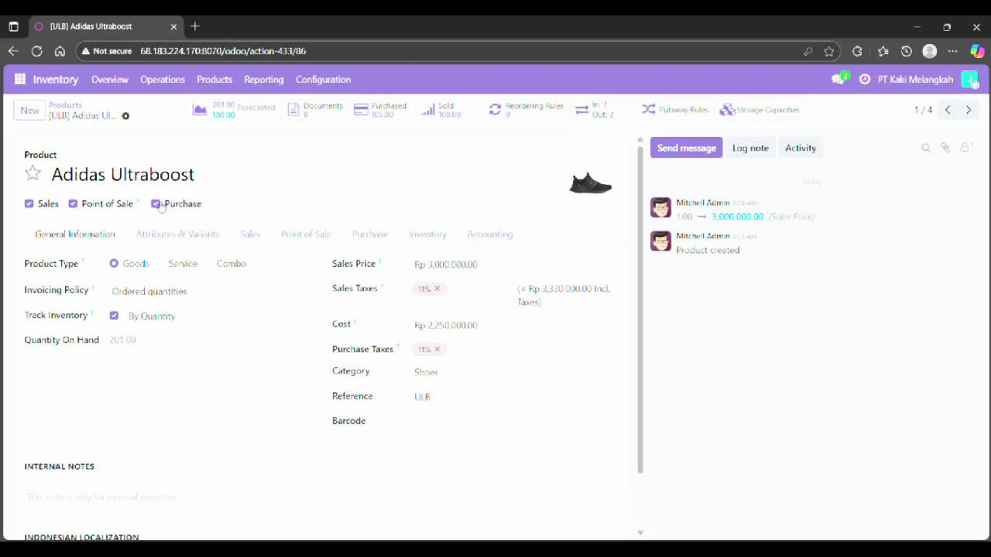
Try to create a new product category named Baru for the product, then discard it.
mouse_move(571, 192)
left_click(531, 377)
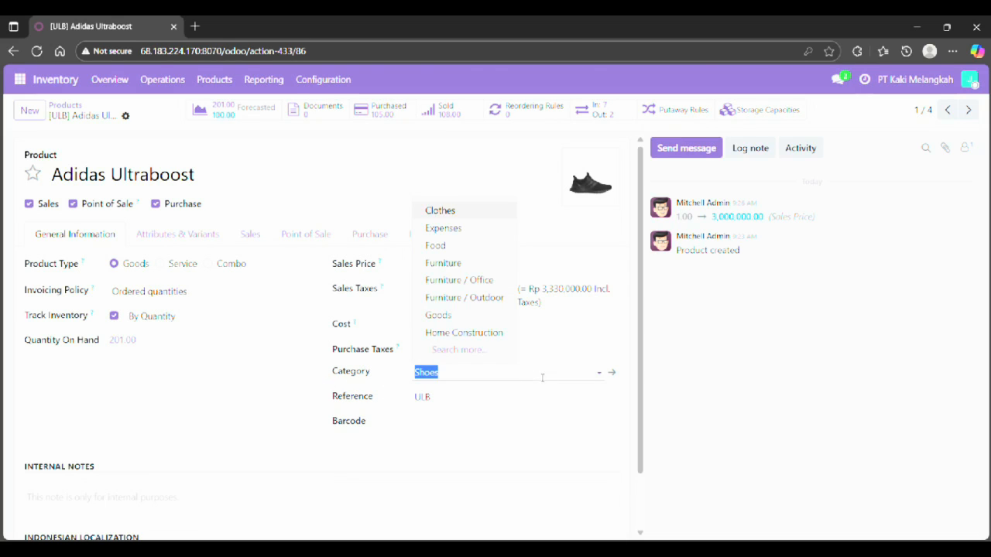
left_click(496, 352)
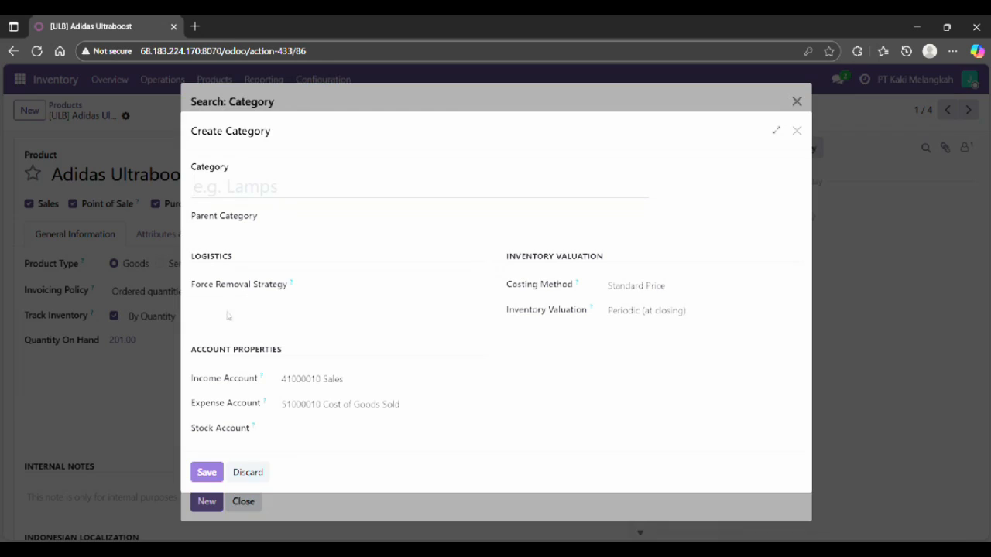
left_click(206, 501)
type("Baru")
left_click(329, 217)
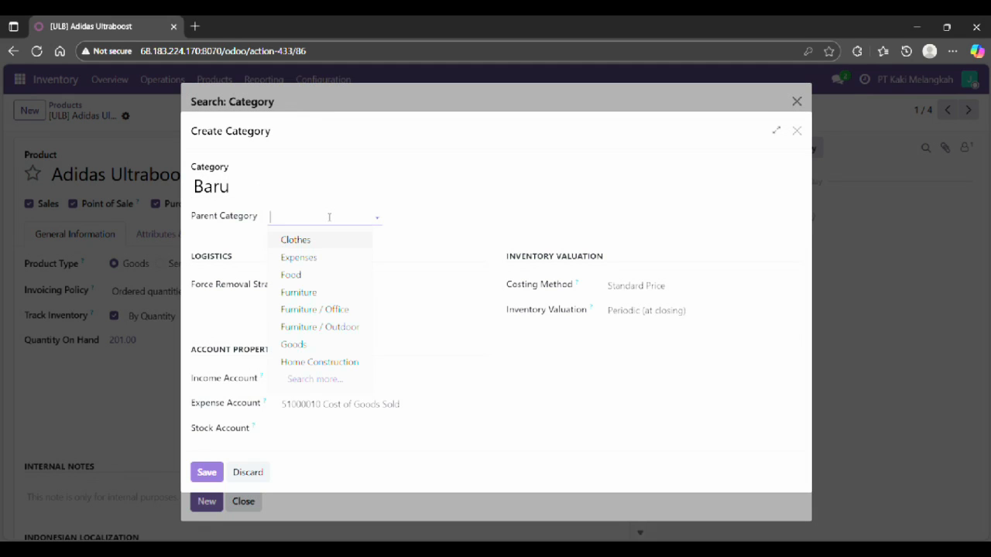
type("Sh")
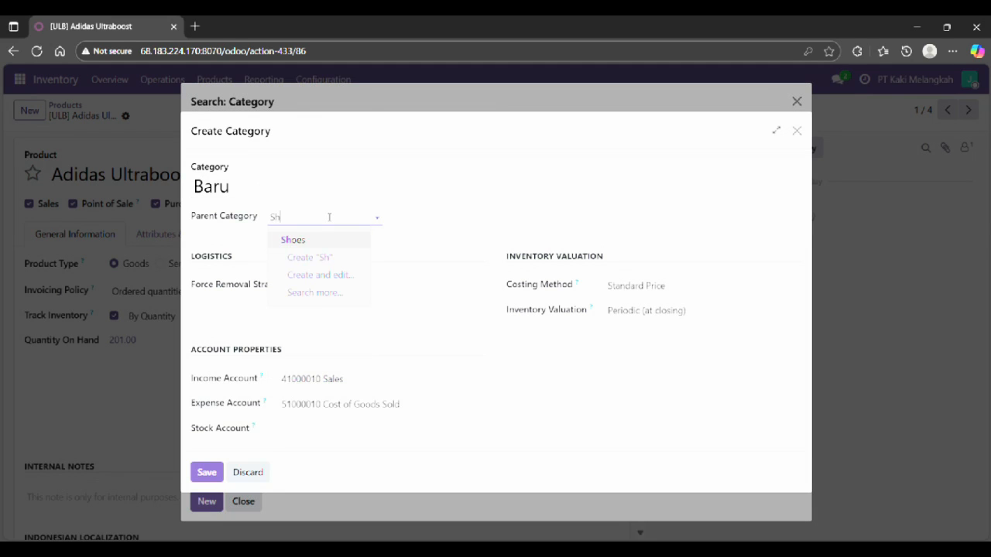
left_click(429, 229)
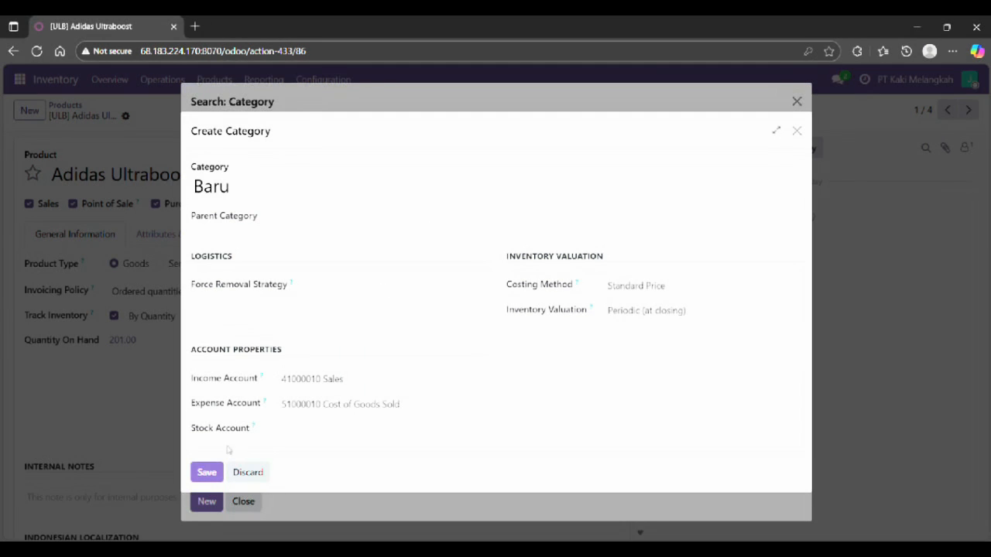
left_click(255, 472)
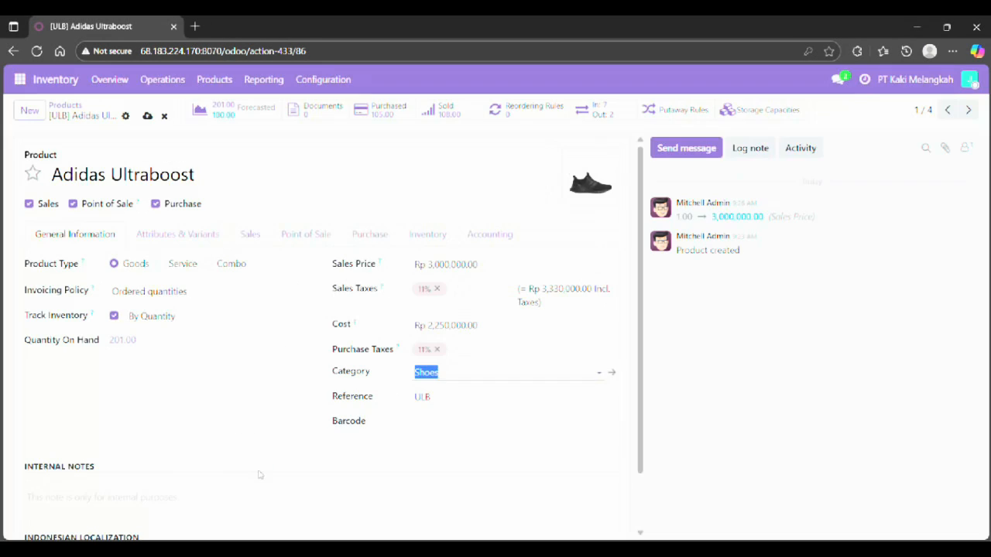
Set the product's category to Shoes.
left_click(434, 375)
type("shoe")
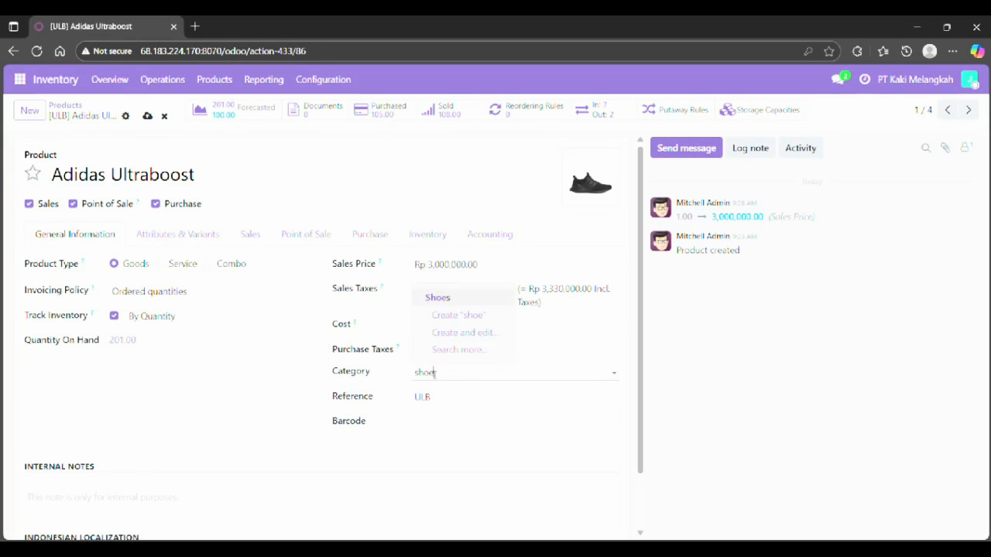
left_click(438, 297)
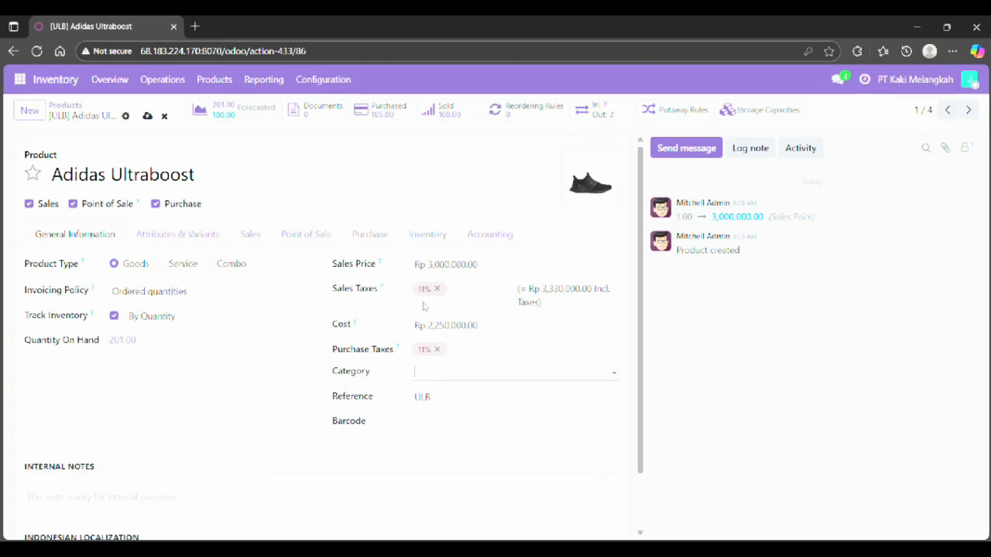
Add a Shoes size attribute line to the product's variants and delete it again.
left_click(204, 243)
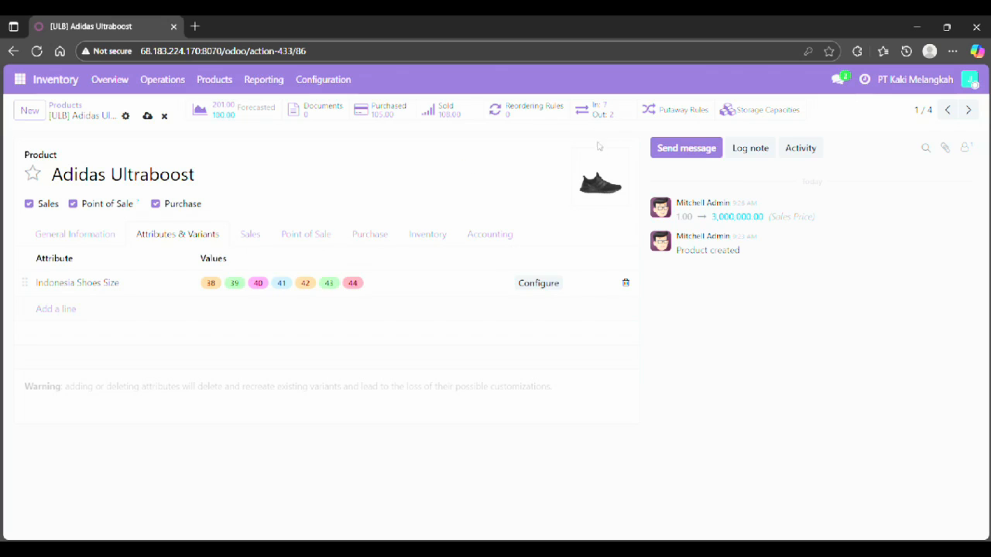
mouse_move(596, 189)
left_click(79, 312)
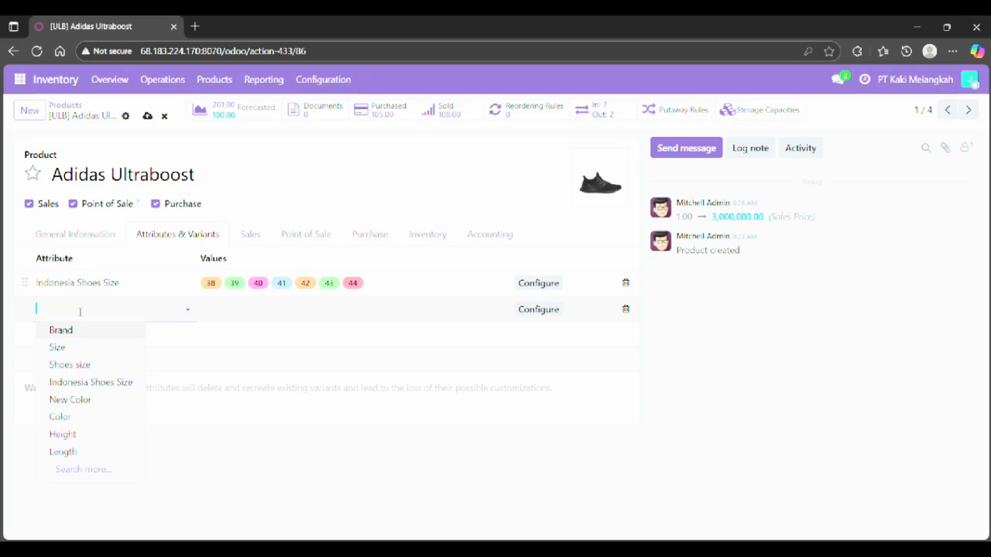
left_click(114, 364)
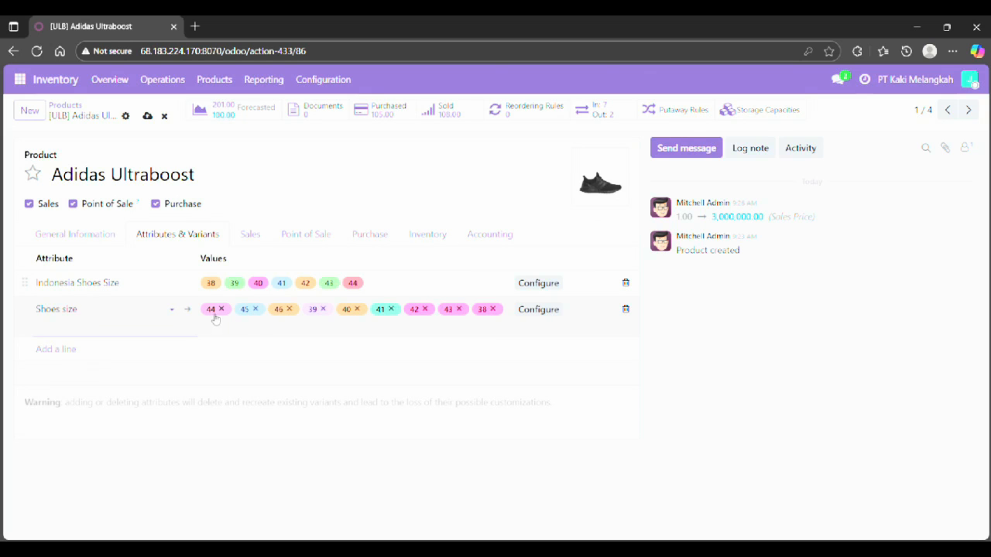
left_click(81, 318)
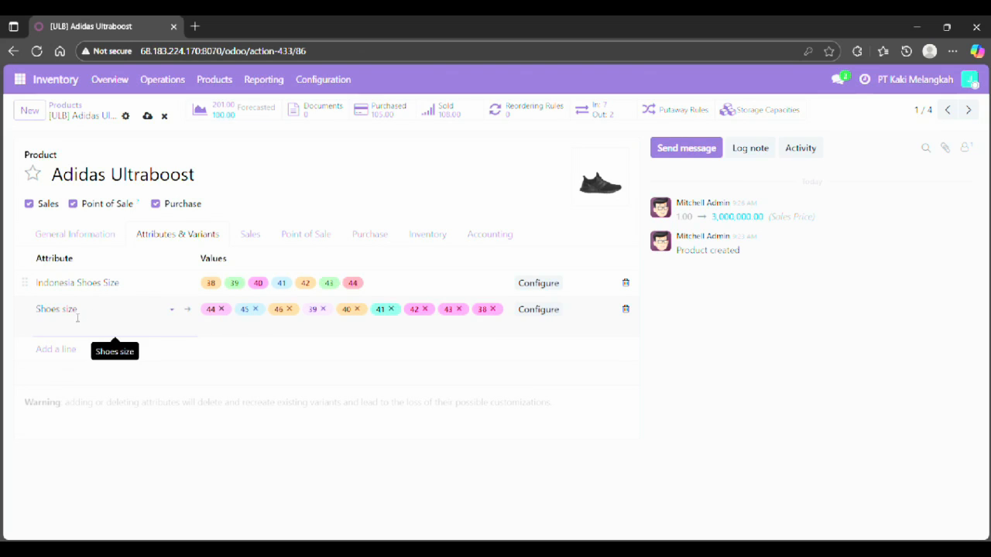
left_click(625, 309)
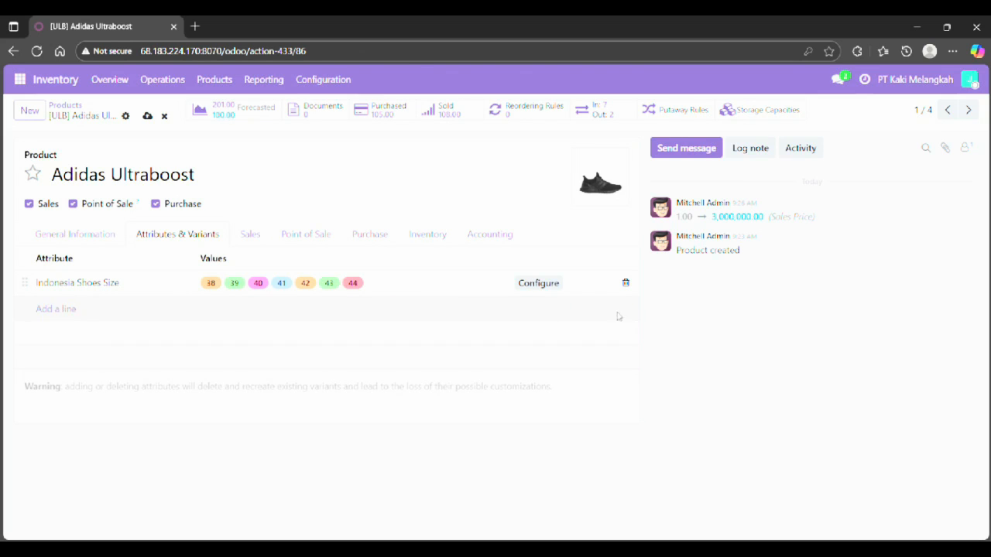
Create a new attribute Warna Baru with values Jingga and Pink from a new variant line.
left_click(53, 311)
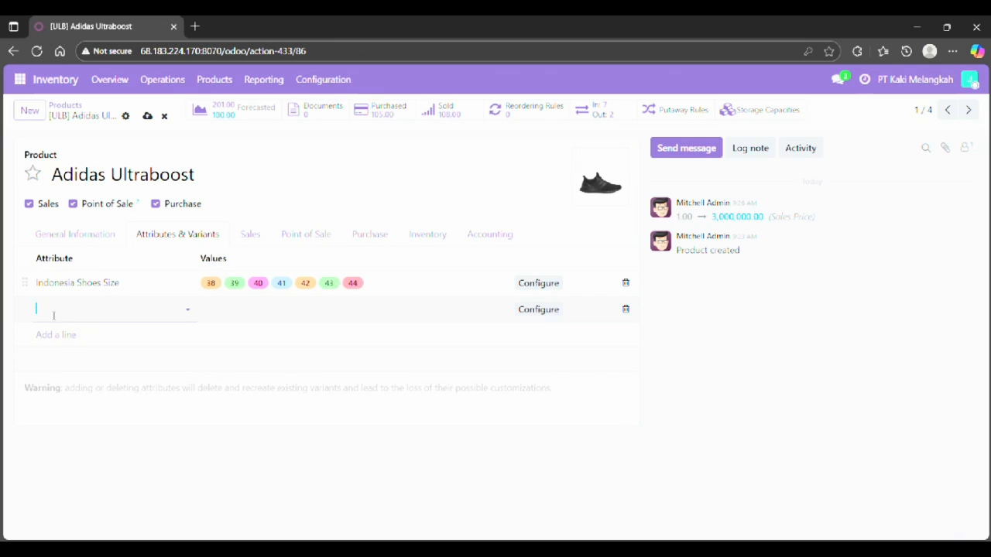
left_click(54, 315)
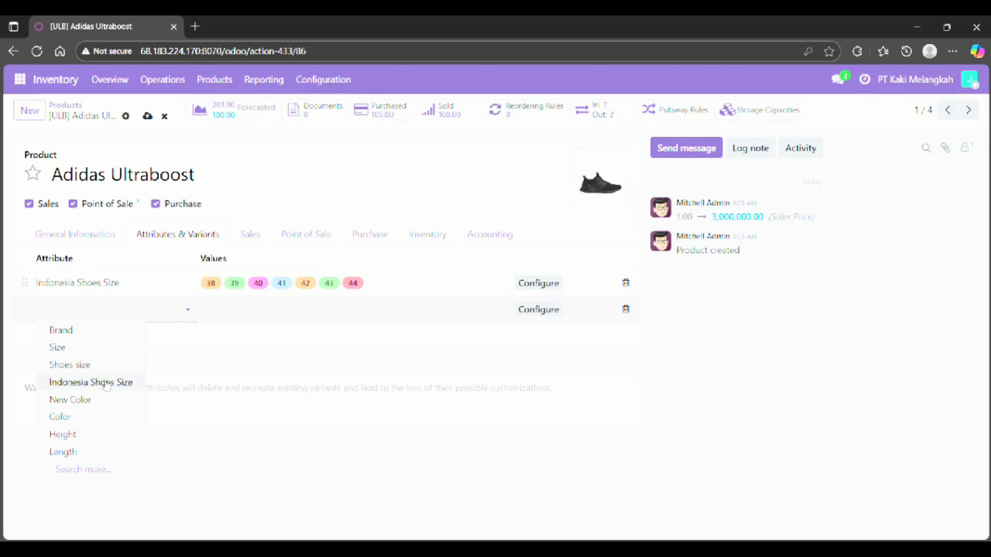
left_click(85, 469)
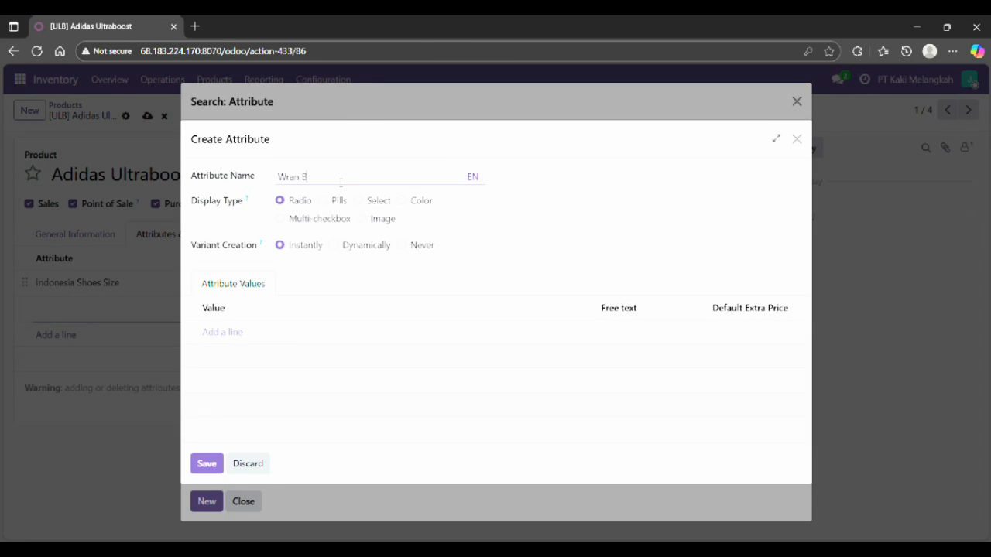
left_click(340, 178)
type("Warna Baru")
left_click(224, 334)
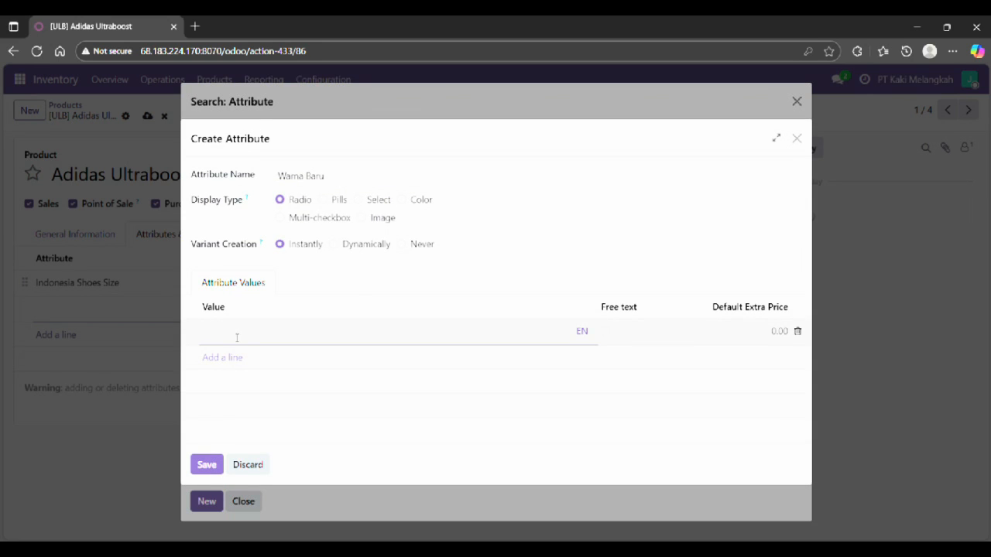
type("Jingga")
left_click(237, 358)
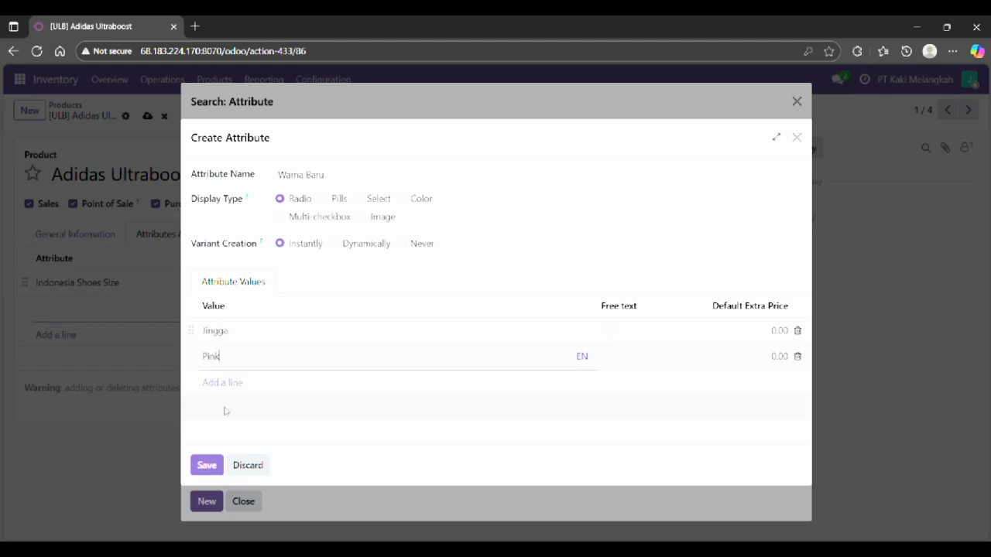
left_click(209, 465)
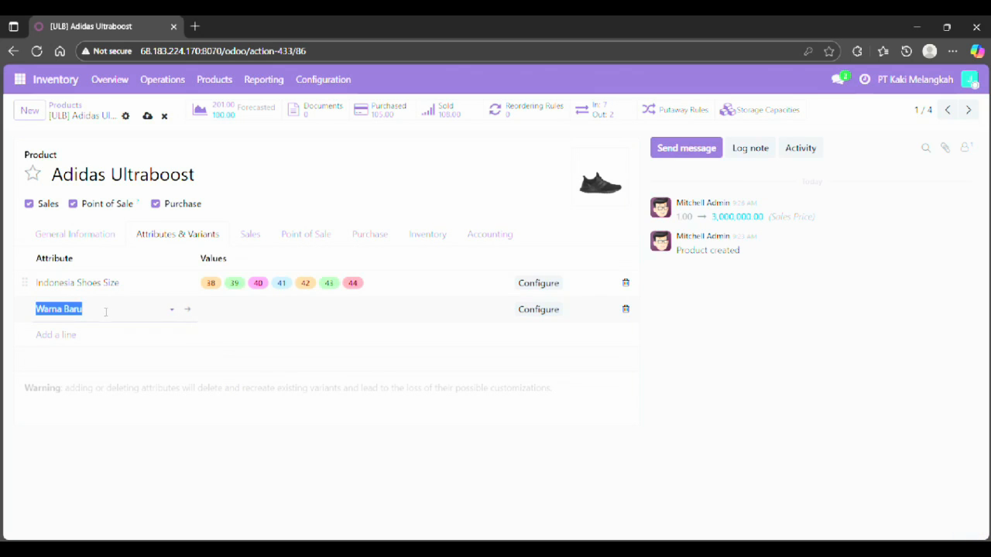
Assign the Jingga and Pink values to the Warna Baru line, then delete that attribute line.
left_click(261, 312)
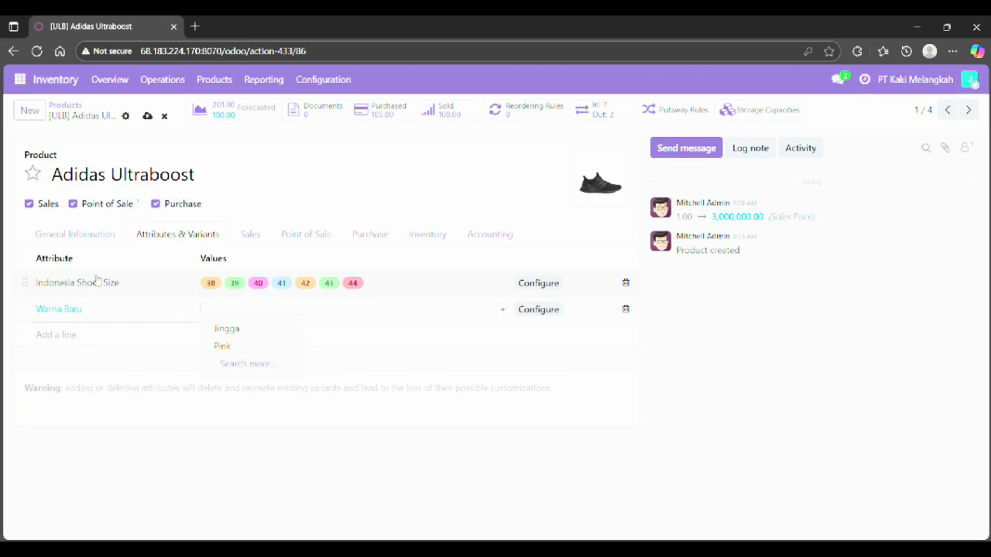
left_click(230, 332)
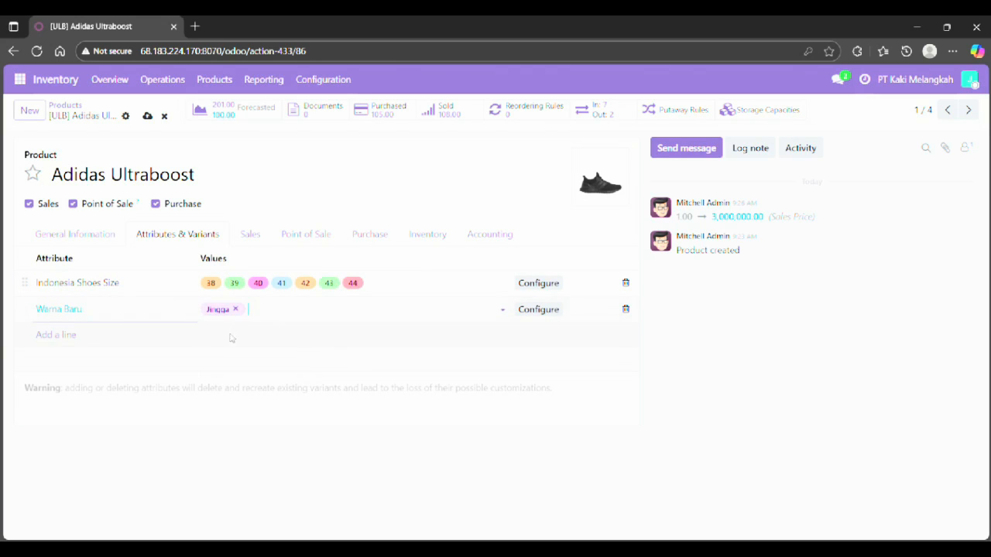
left_click(280, 312)
left_click(276, 344)
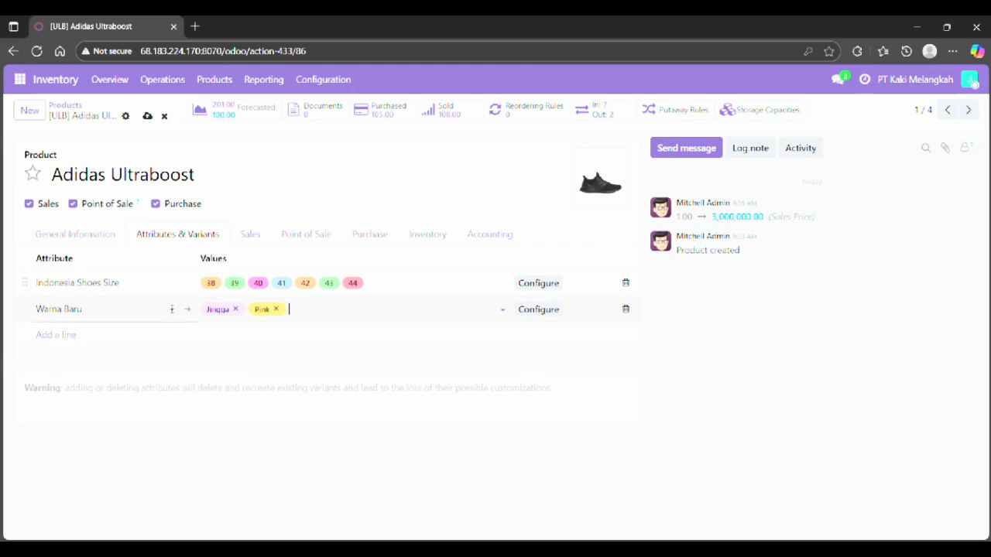
left_click(627, 311)
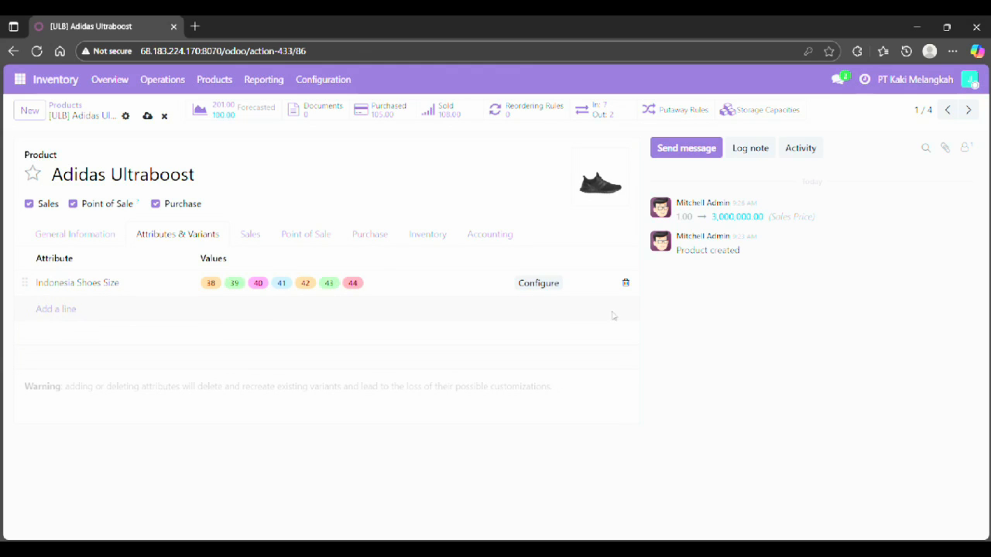
Set the PT Footwear Global vendor quantity to 5 in the purchase vendors and remove the extra empty line.
left_click(250, 235)
left_click(318, 241)
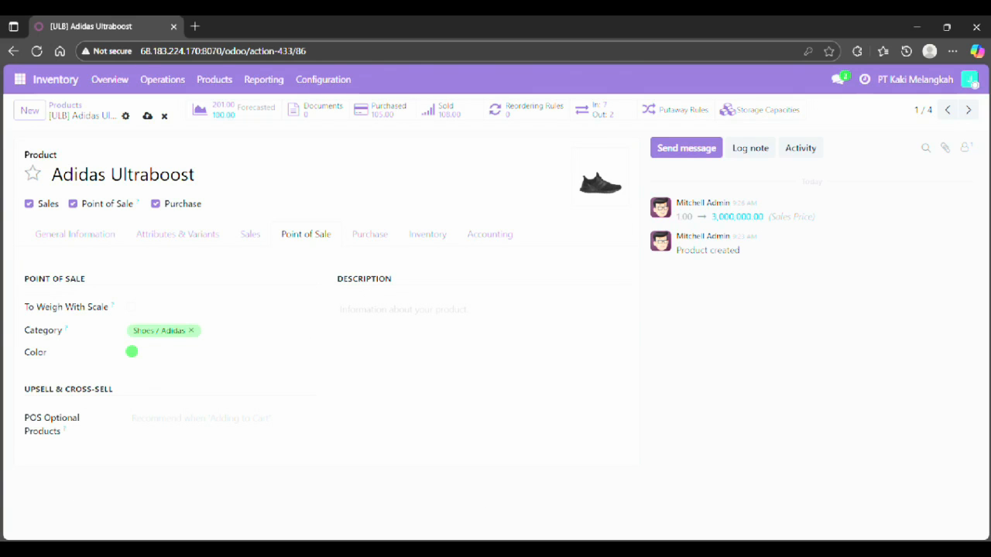
left_click(375, 237)
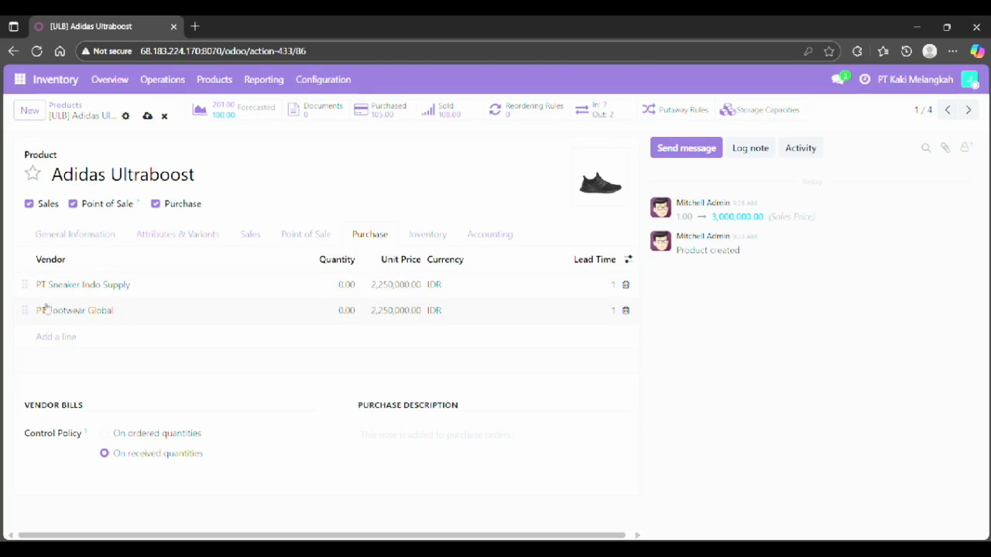
left_click(339, 311)
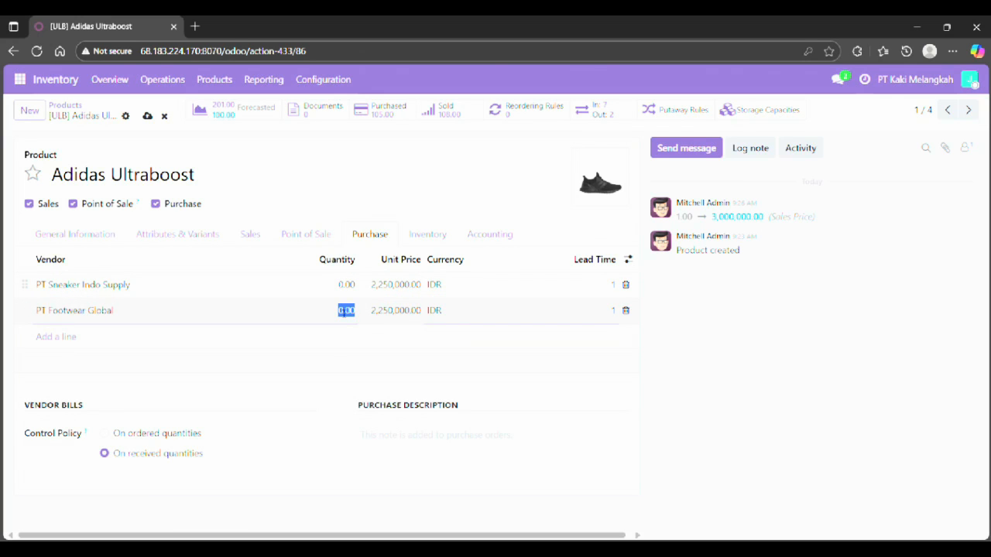
type("5")
key("Return")
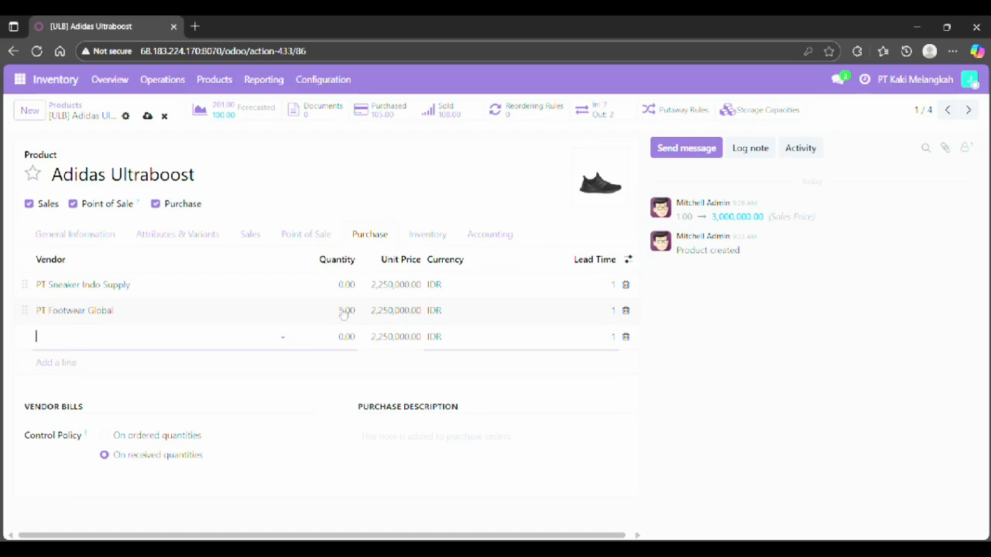
left_click(625, 337)
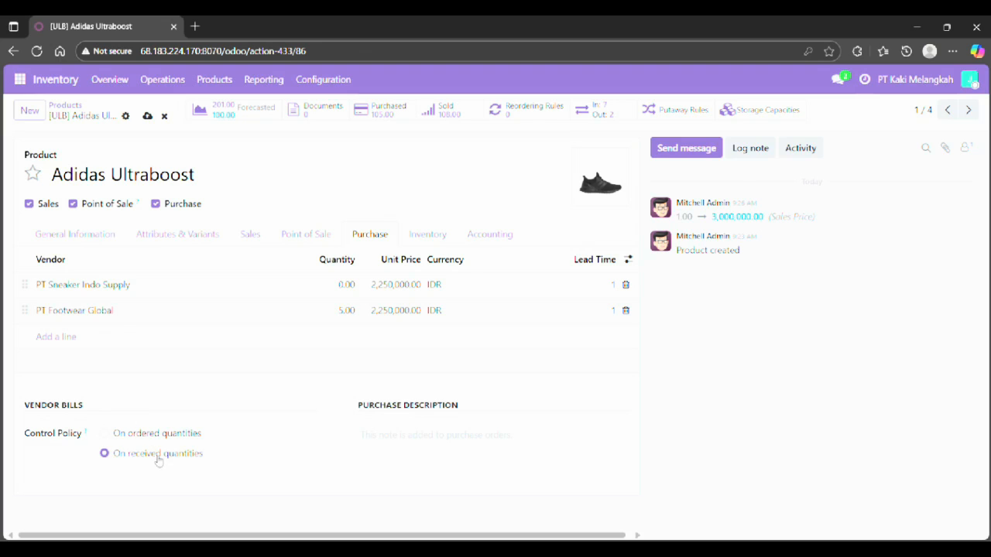
Review the Inventory and General Information tabs, then start a new blank product record.
left_click(437, 233)
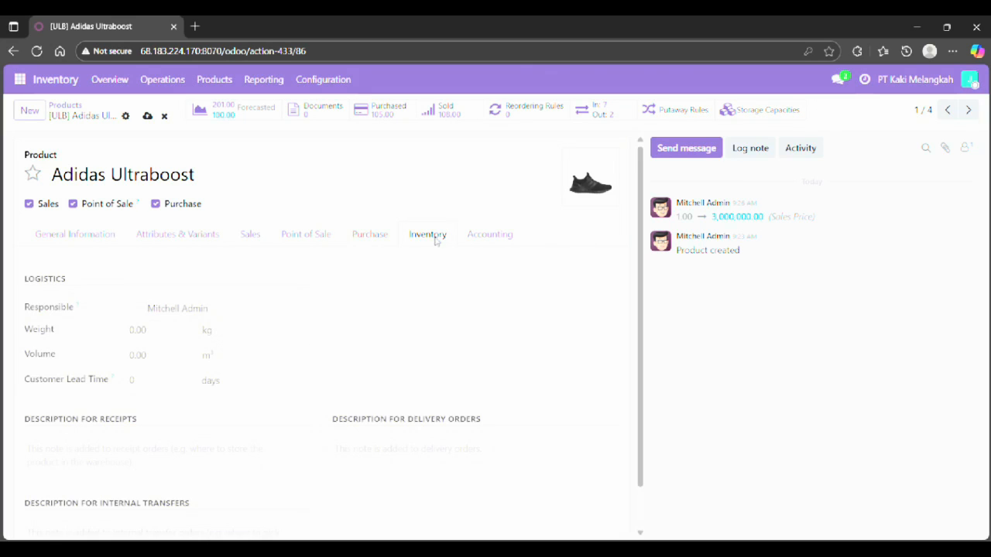
left_click(388, 240)
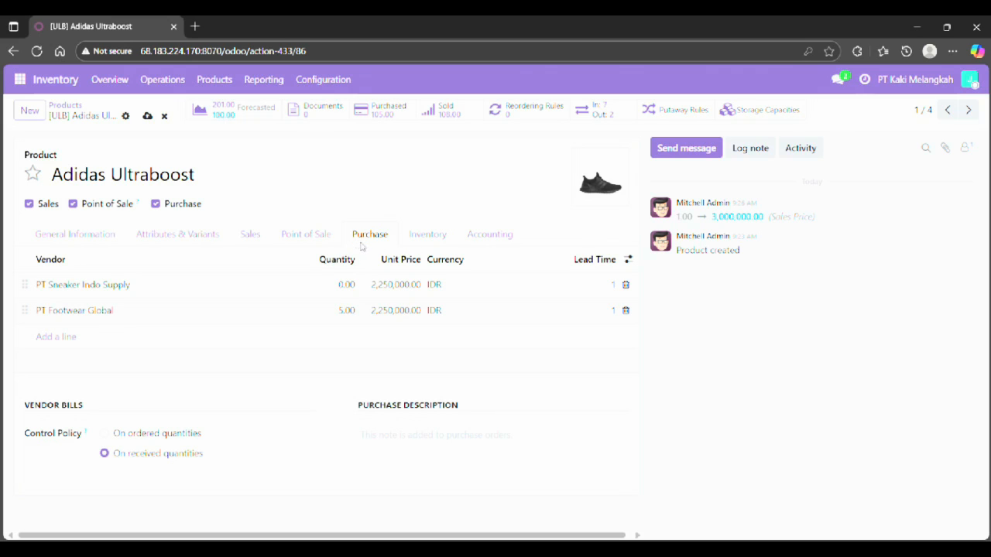
left_click(113, 238)
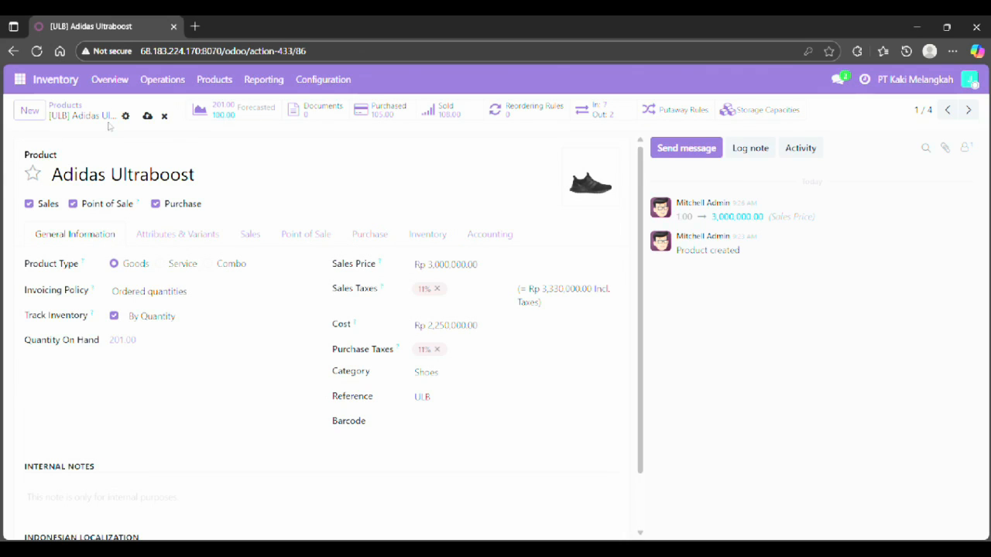
left_click(31, 111)
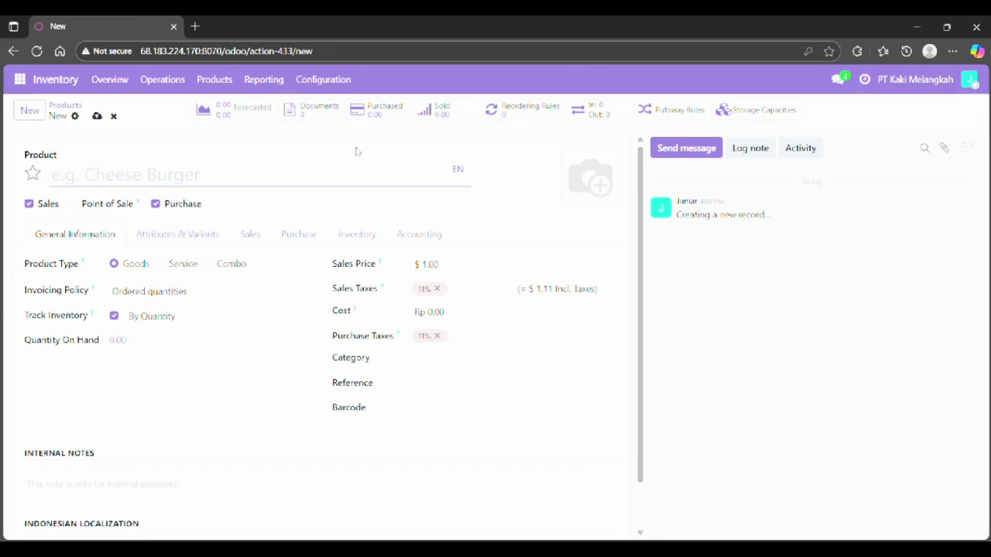